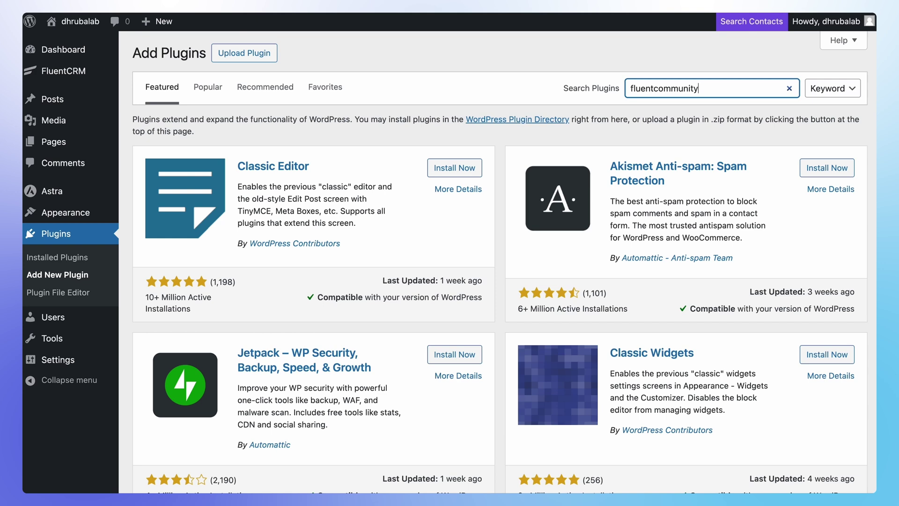
# Search the WordPress plugin directory for 'fluentcommunity'
pyautogui.press('Return')
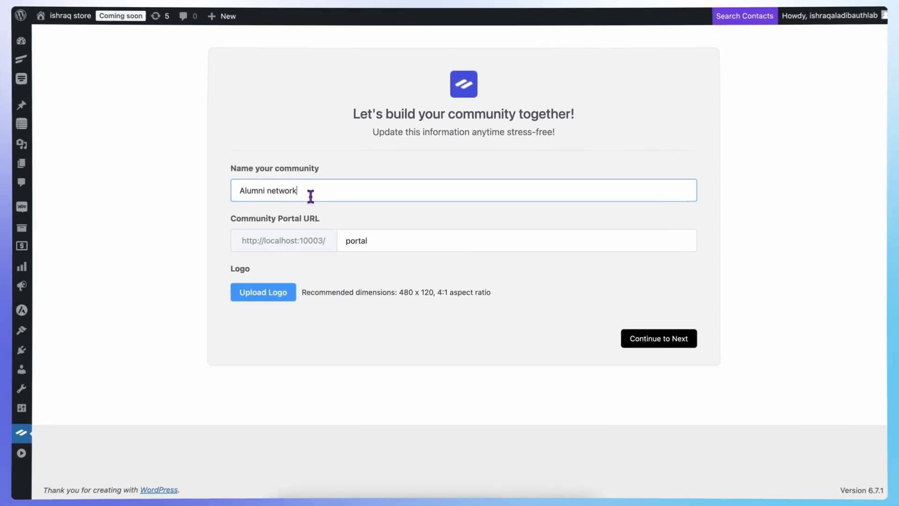
# Set the portal URL to 'alumni', choose the Basic template, and finish setup
pyautogui.click(376, 243)
pyautogui.write('alumni')
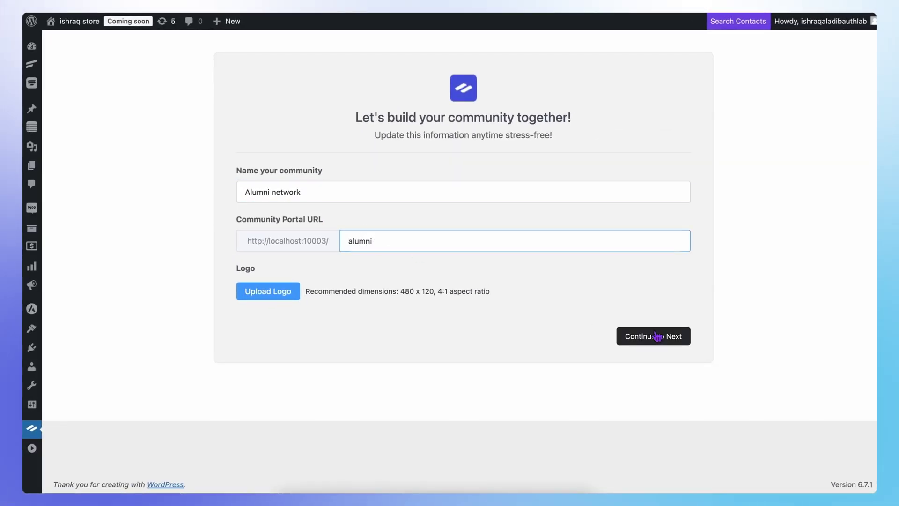
pyautogui.click(658, 337)
pyautogui.click(390, 189)
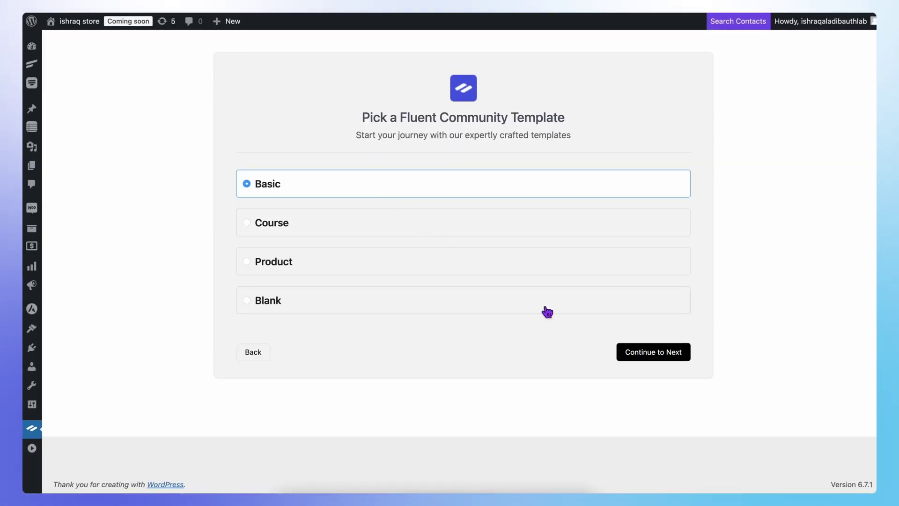
pyautogui.click(649, 352)
pyautogui.click(660, 407)
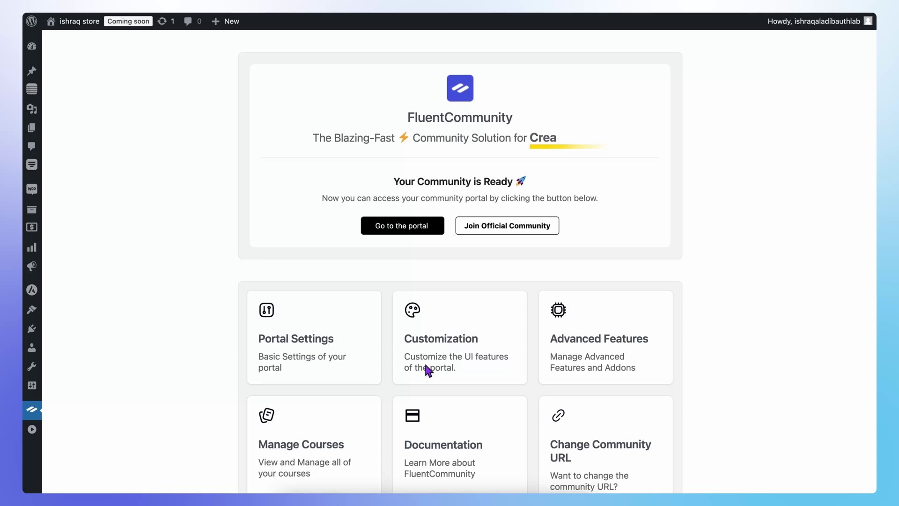
# Go to the newly set up community portal
pyautogui.click(403, 227)
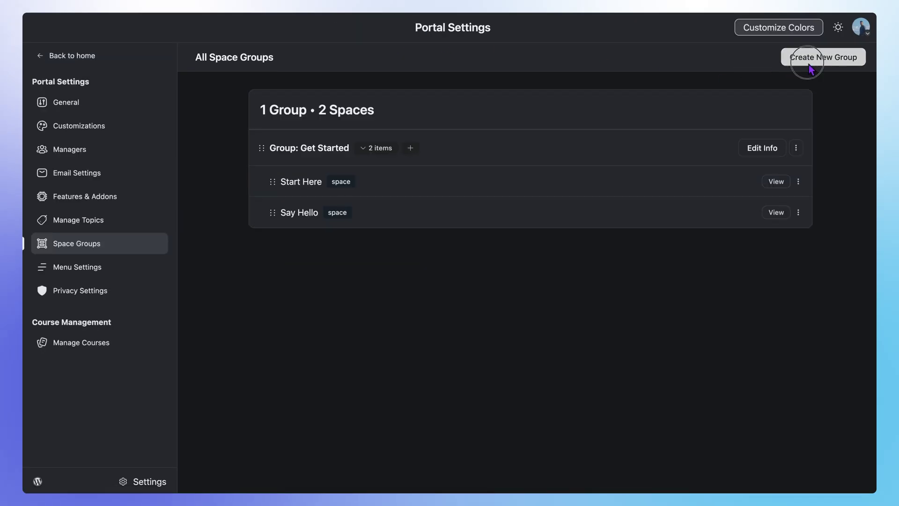
# Create a space group named 'Alumni' with slug alumni
pyautogui.click(810, 62)
pyautogui.click(796, 90)
pyautogui.write('Alumni')
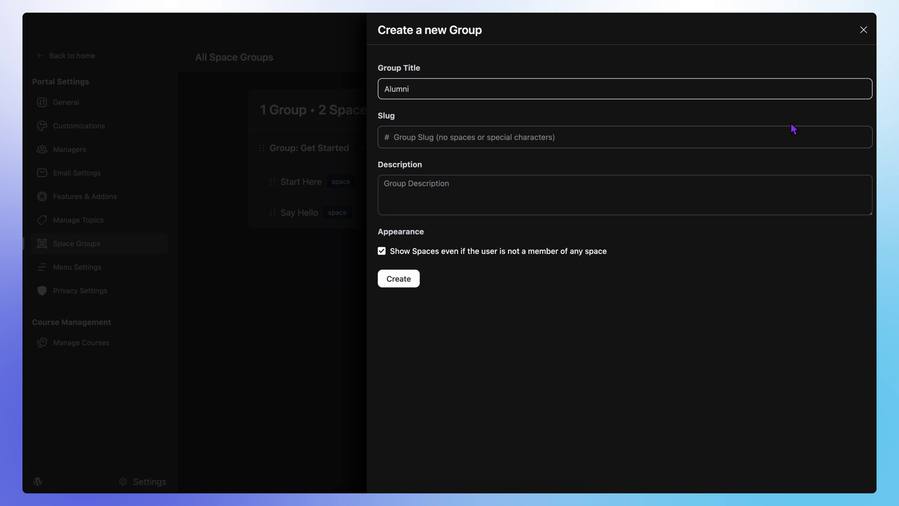
pyautogui.click(792, 136)
pyautogui.write('alumni')
pyautogui.press('Tab')
pyautogui.click(398, 278)
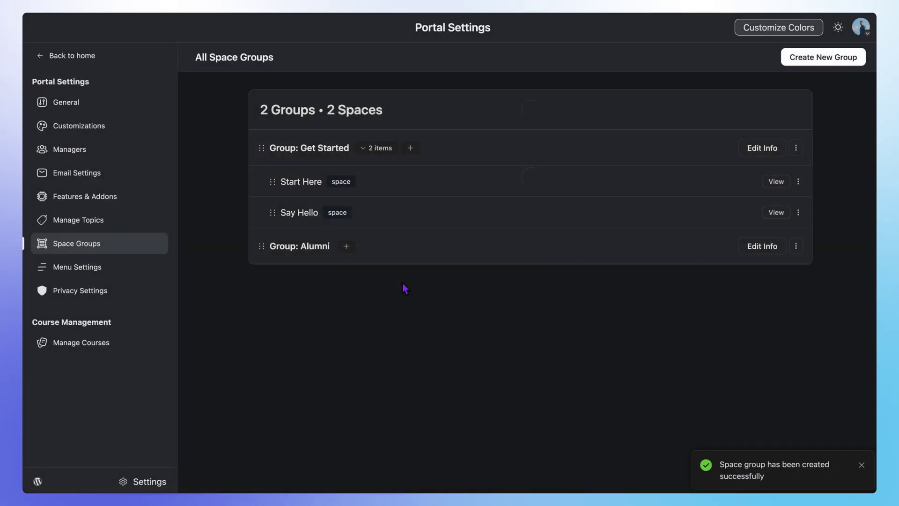
# Add a private Networking discussion space about alumni networking to the Alumni group
pyautogui.click(346, 247)
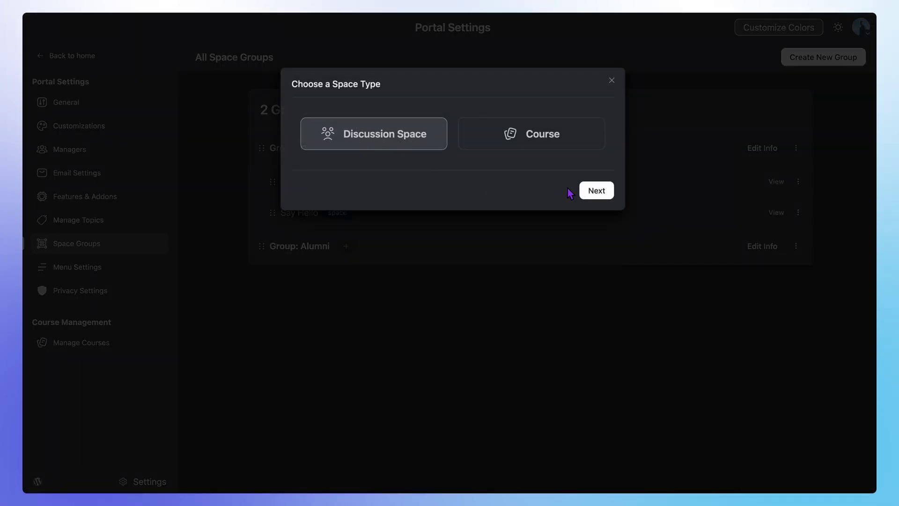
pyautogui.click(596, 191)
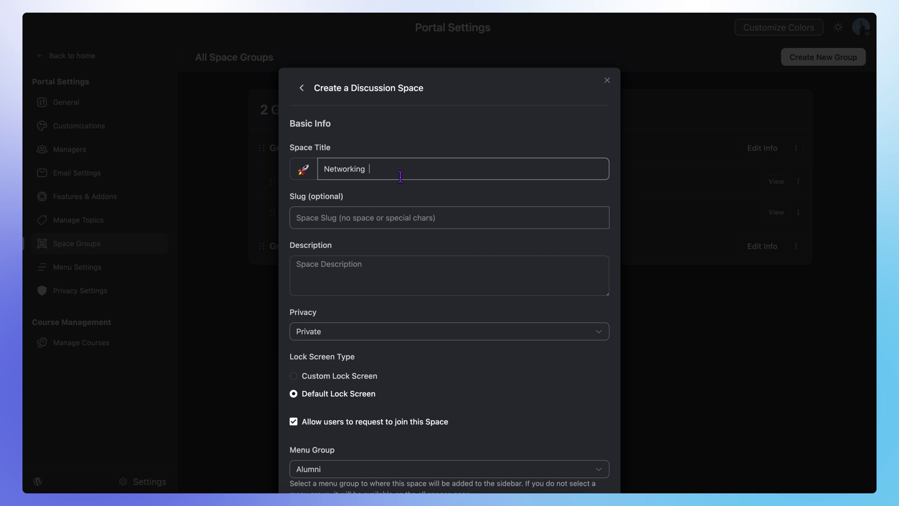
pyautogui.click(395, 263)
pyautogui.write('Created to help alumni network across various industries and locations.')
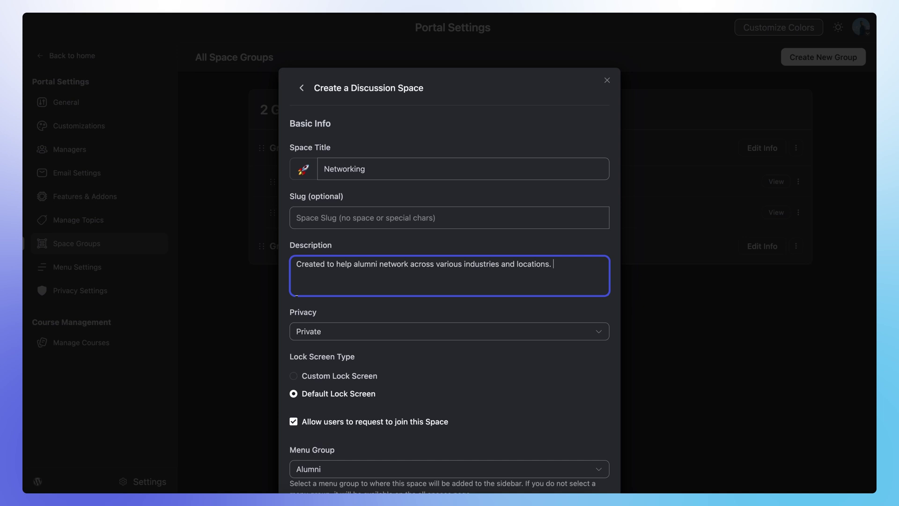
pyautogui.click(567, 336)
pyautogui.click(569, 404)
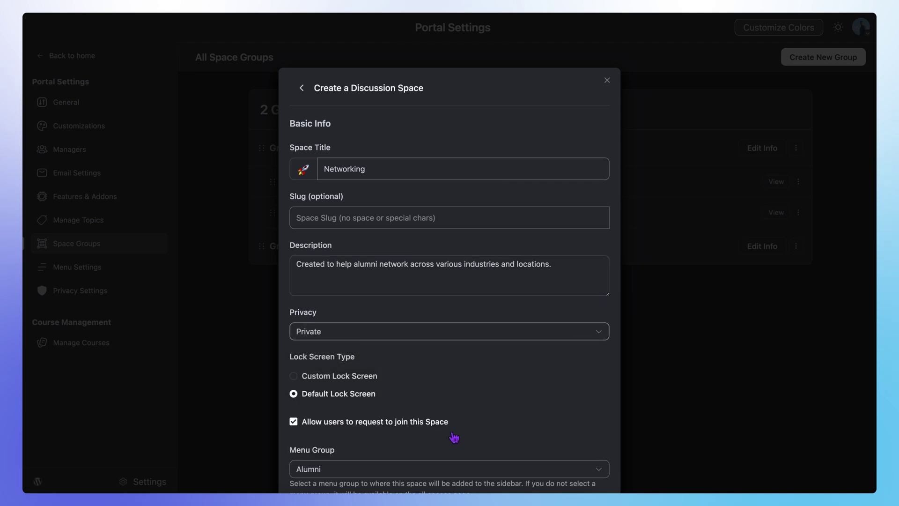
pyautogui.scroll(-3, 494, 428)
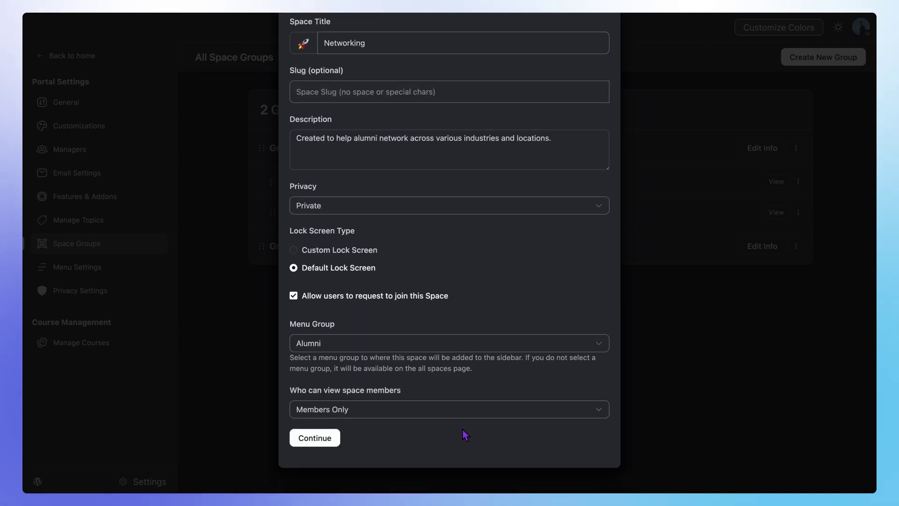
pyautogui.click(323, 443)
pyautogui.click(364, 438)
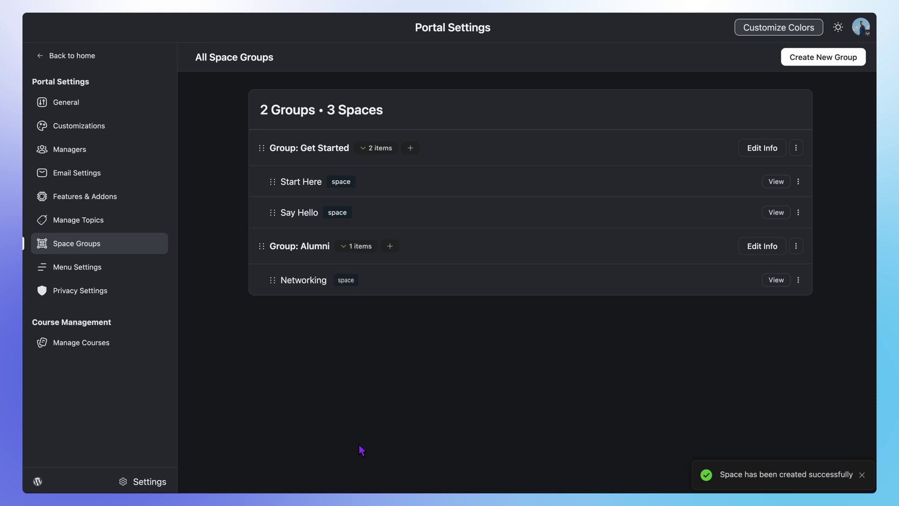
# Send an email invitation to the Networking space for the pasted non-user address
pyautogui.click(70, 56)
pyautogui.click(62, 187)
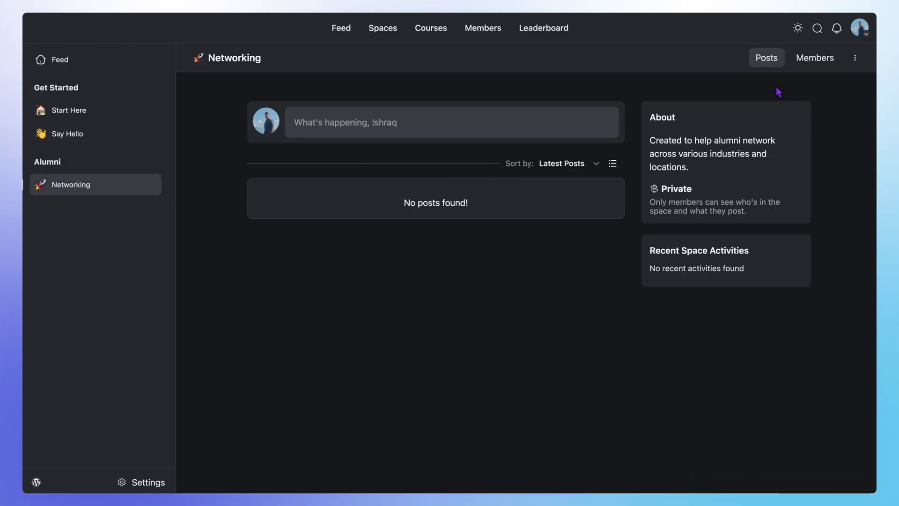
pyautogui.click(815, 59)
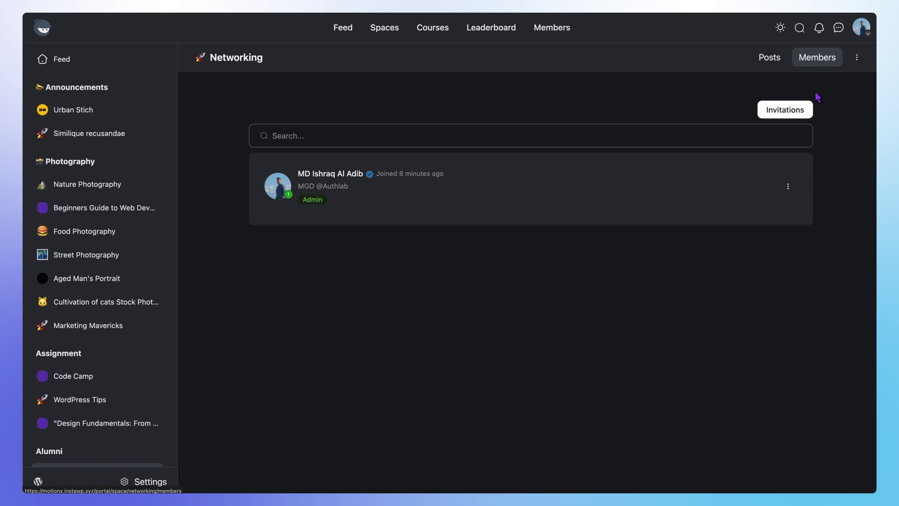
pyautogui.click(786, 109)
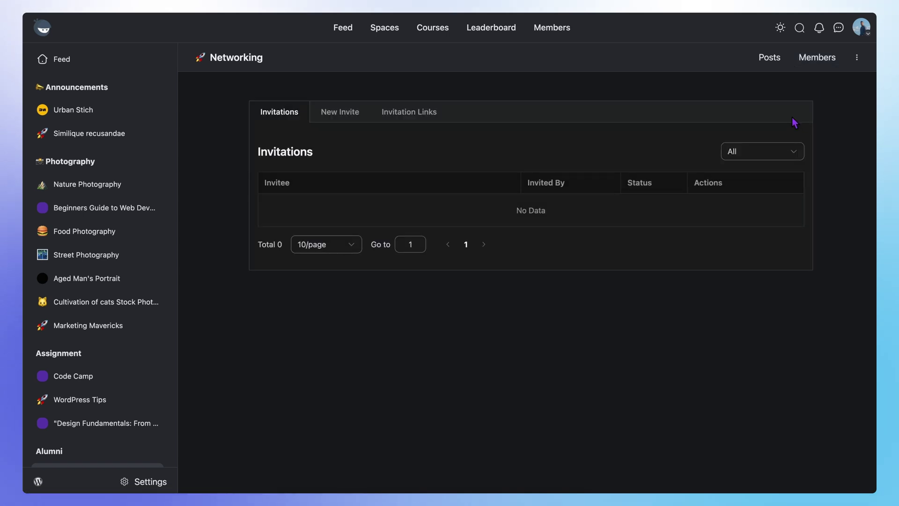
pyautogui.click(340, 112)
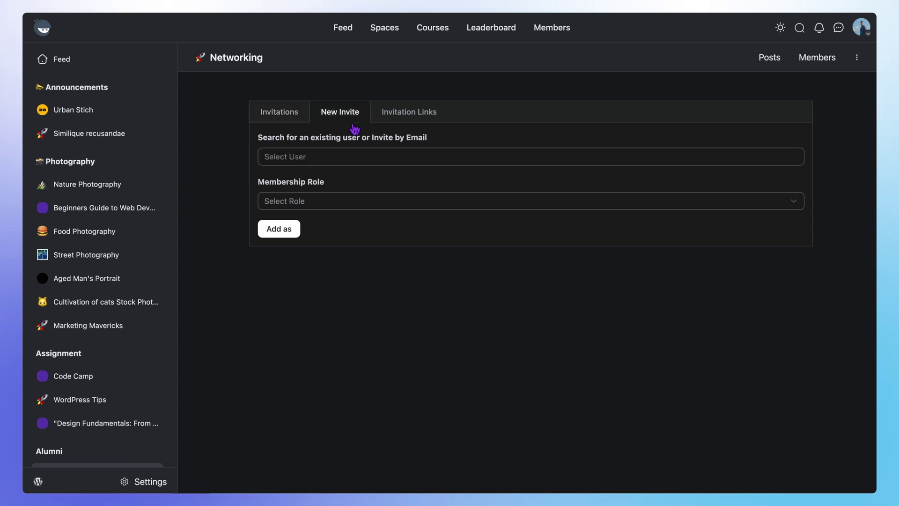
pyautogui.click(353, 156)
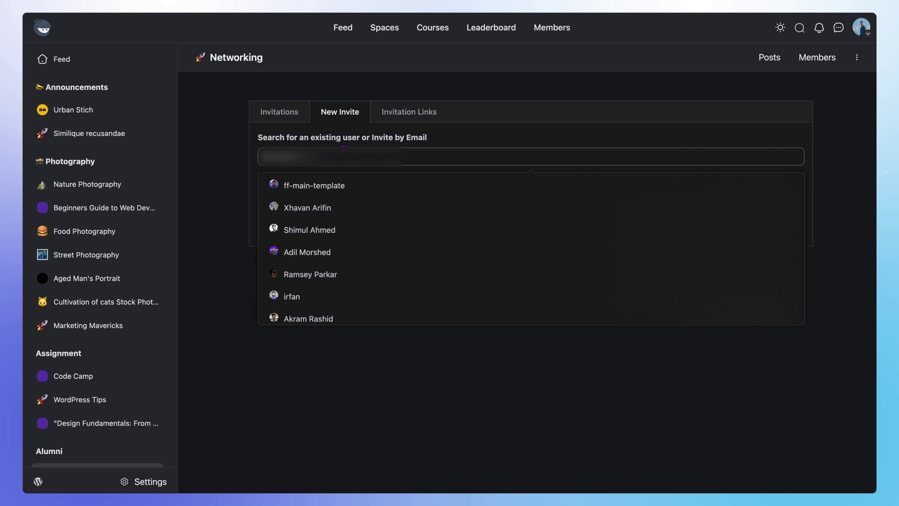
pyautogui.hotkey('ctrl', 'v')
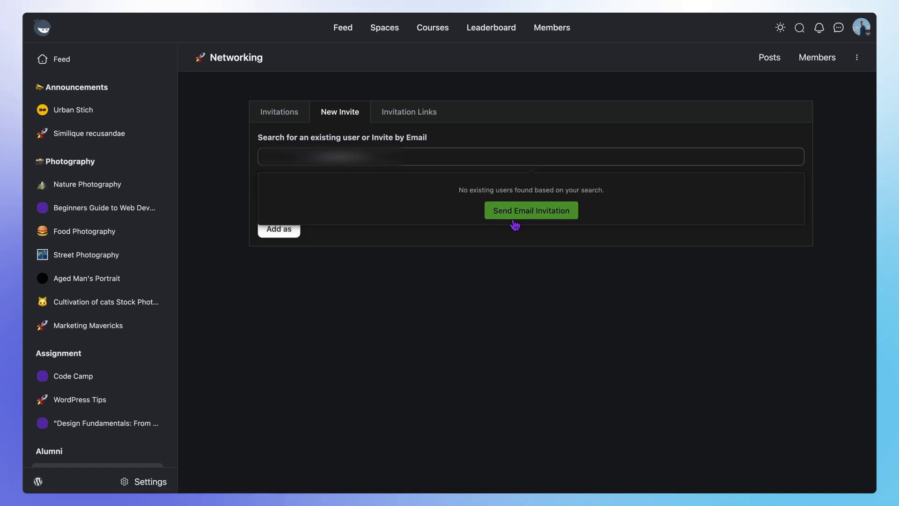
pyautogui.click(517, 215)
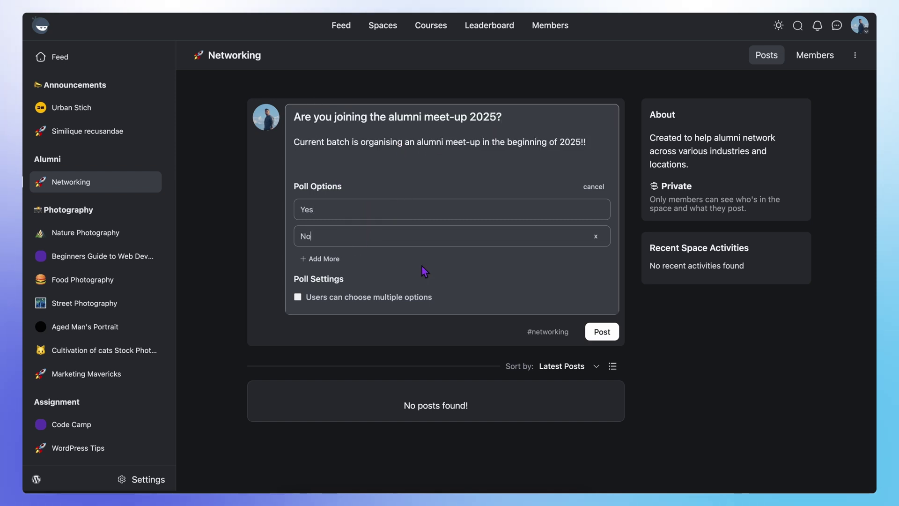
# Publish the meet-up poll and the alumni meet-up announcement post in Networking
pyautogui.click(603, 331)
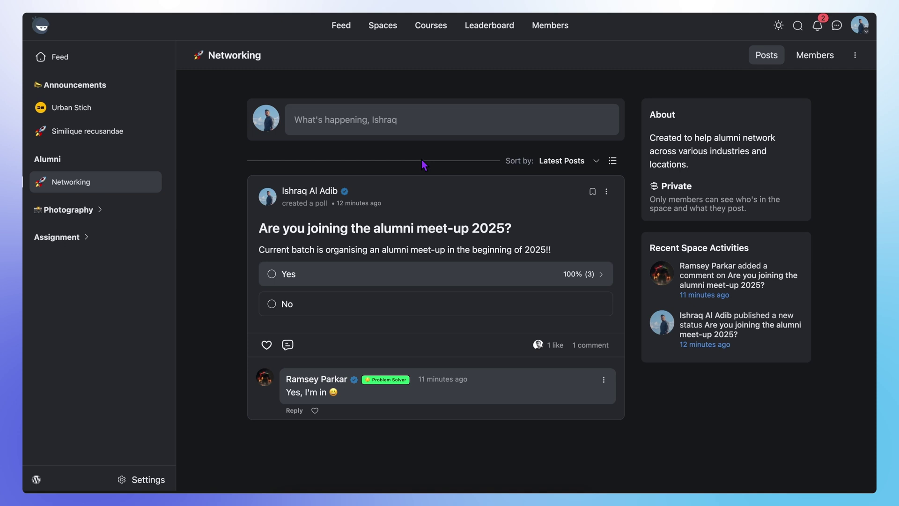
pyautogui.click(389, 120)
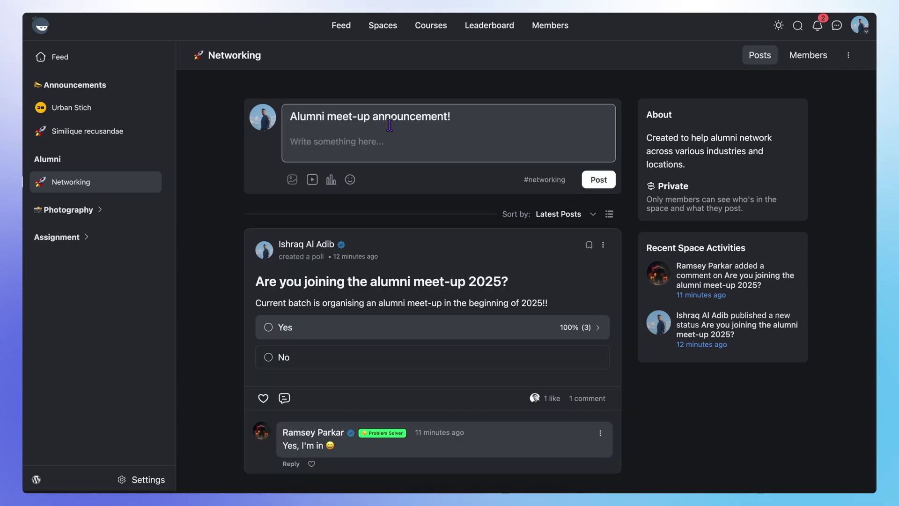
pyautogui.write("Hello esteemed alumni! We're excited to announce a special gathering happening on January 25th, where you can reminisce and rekindle old bonds! Join us for an alumni meet-up, an evening filled with nostalgia. Re-connect with old classmates, revisit your memories, and share your journey since graduation. Engage in riveting conversations, make new connections, and explore how our alma mater has grown since our days of learning.  The organizing team is currently working on creating a registration form which will be made available soon. Please stay tuned for its availability to ensure your participation in this nostalgically memorable meeting.  Save the date, January 25th, and prepare to let the stories unfold at this memorable meet-up! Looking forward to welcoming you all back to your second home!")
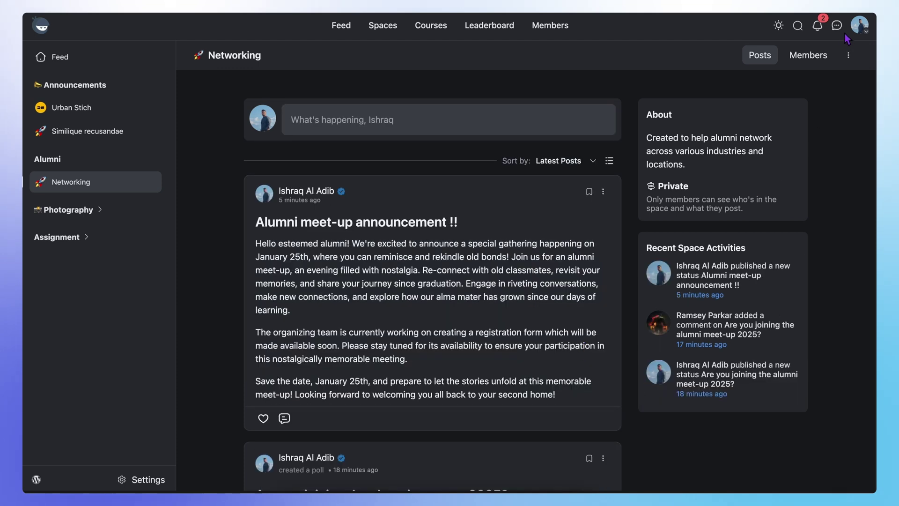
pyautogui.click(837, 25)
pyautogui.click(704, 76)
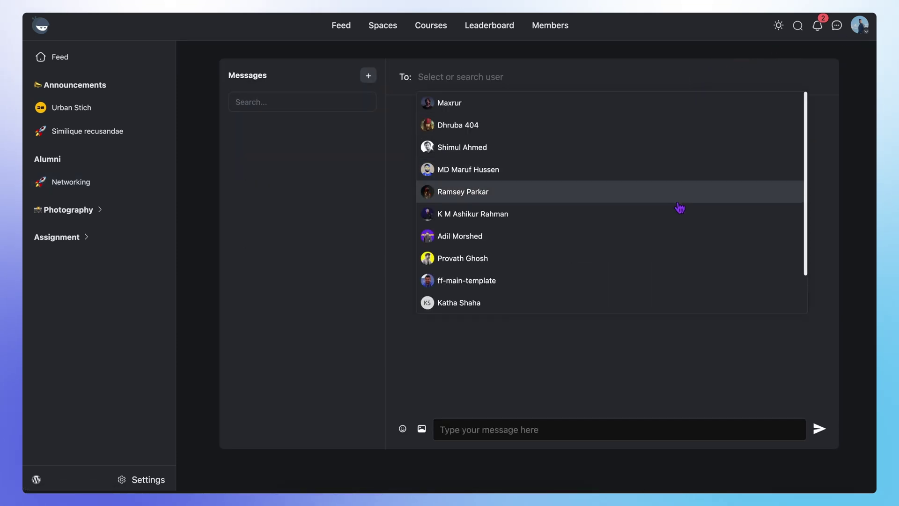
pyautogui.click(682, 204)
pyautogui.write('We need to book a venue for the meet-up event!! Can you help with that??')
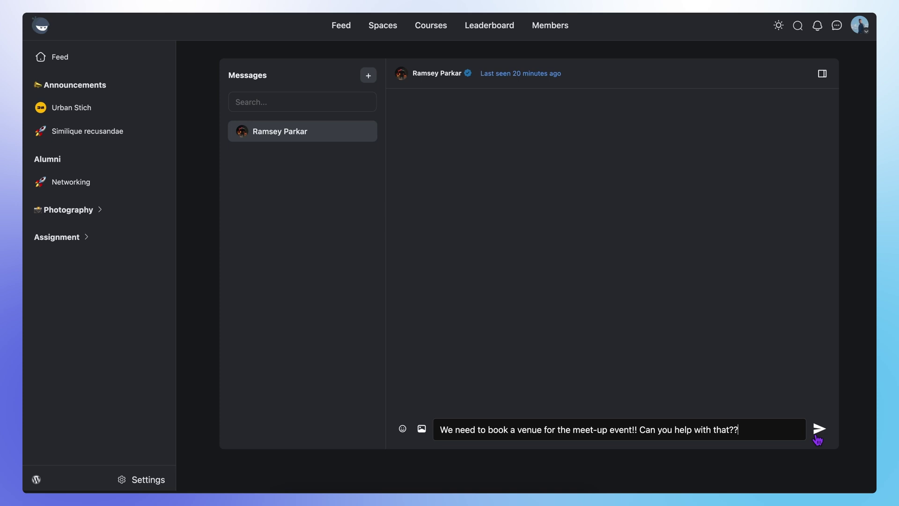
pyautogui.click(819, 429)
pyautogui.write('yes , we can go with it!')
pyautogui.press('Return')
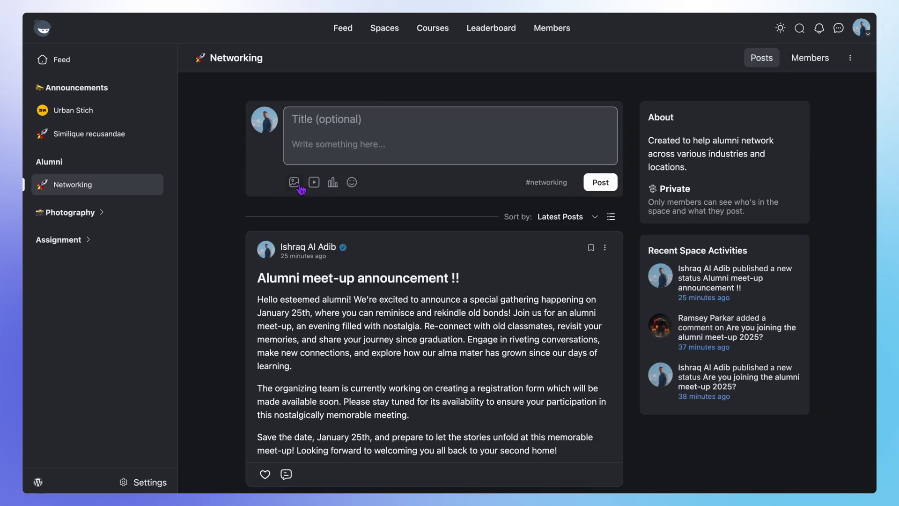
# Post the 'Organising team!' photo with a note about the seven organisers
pyautogui.click(295, 183)
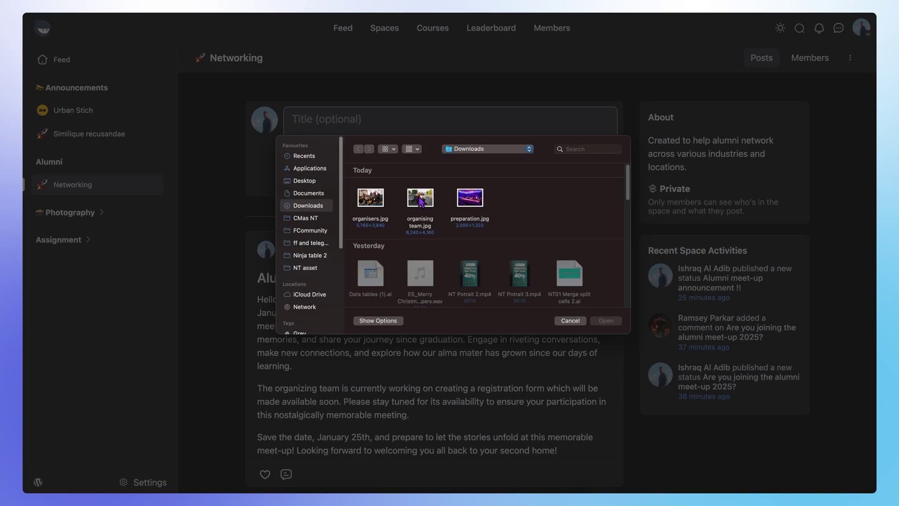
pyautogui.click(605, 321)
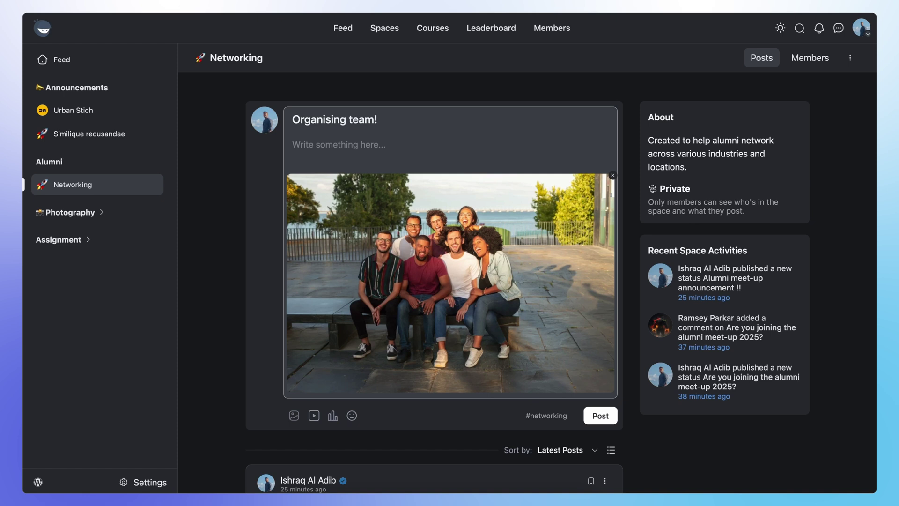
pyautogui.click(449, 145)
pyautogui.write('Here are the seven cool people who are doing all the hard works!!')
pyautogui.click(600, 414)
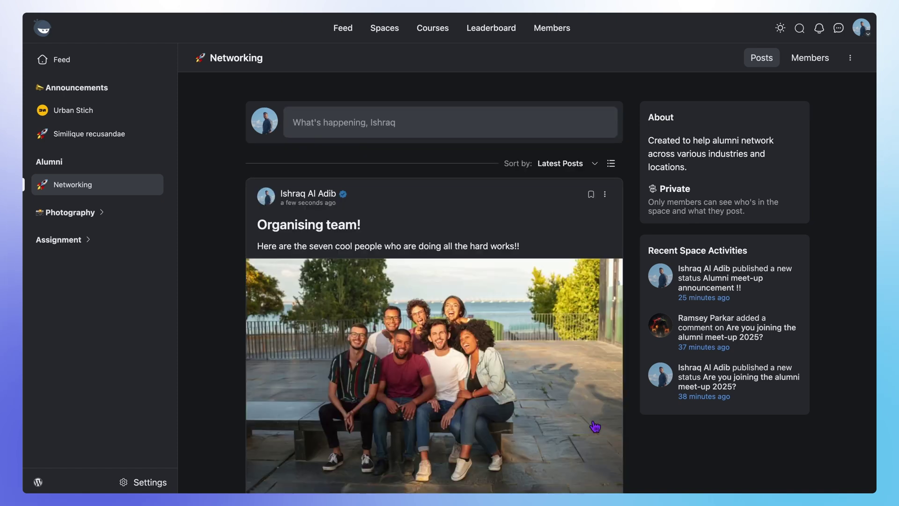
pyautogui.scroll(-2, 594, 426)
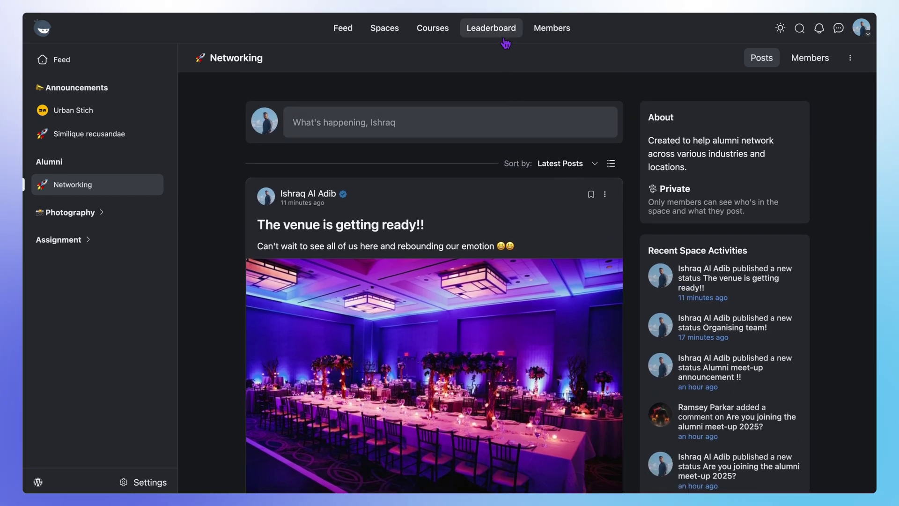
# Open the member leaderboards from the top navigation
pyautogui.click(491, 29)
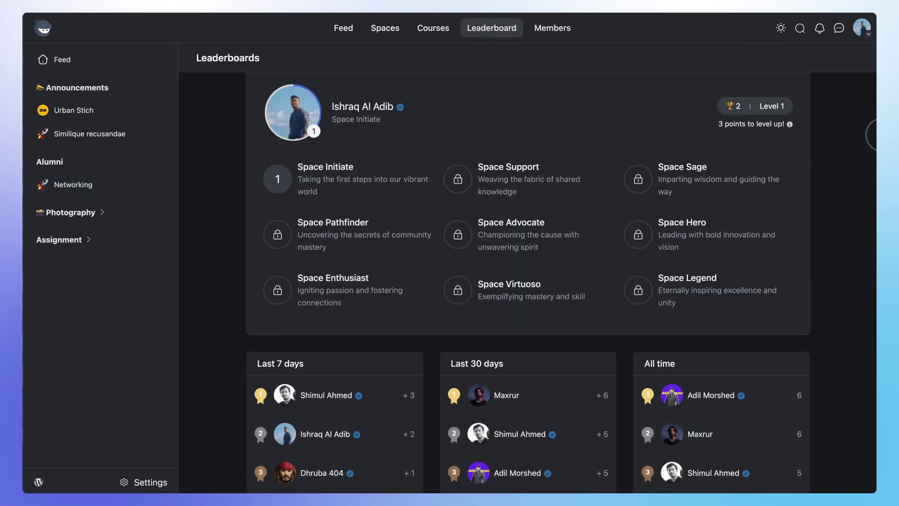
pyautogui.scroll(-3, 492, 281)
pyautogui.scroll(-2, 492, 282)
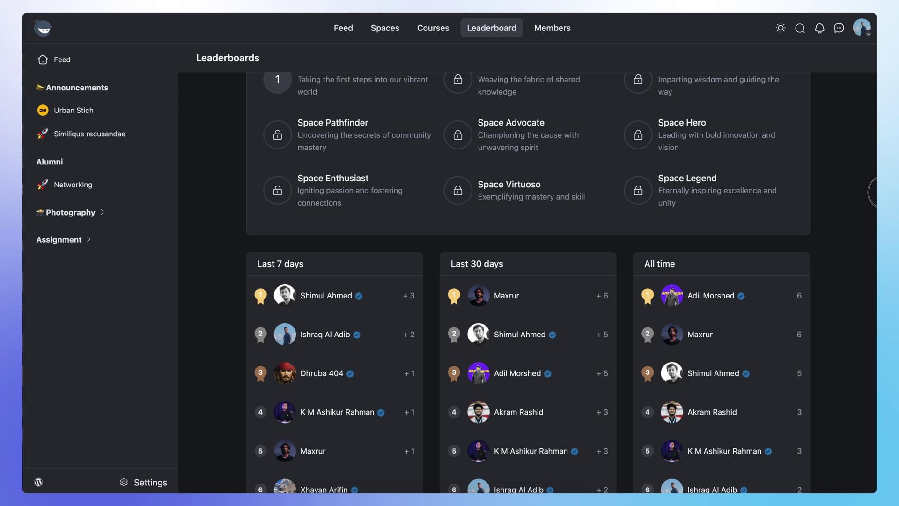
pyautogui.scroll(-2, 492, 281)
pyautogui.scroll(-1, 492, 281)
pyautogui.scroll(-1, 492, 281)
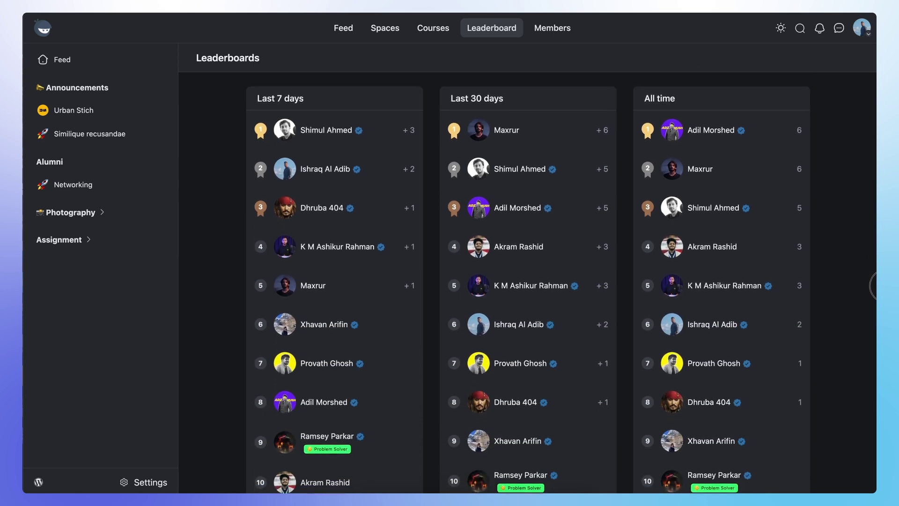
pyautogui.scroll(-1, 492, 280)
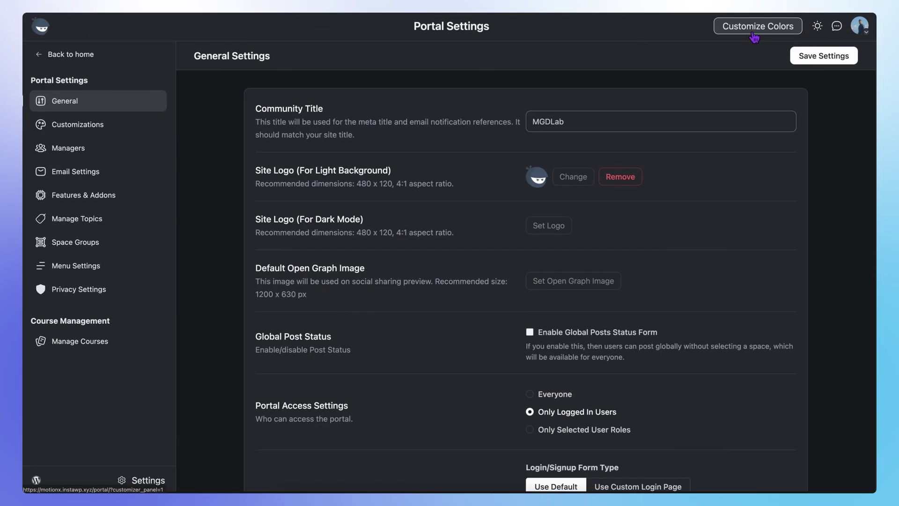
# Apply and save the Sunset Sands colour scheme for light mode
pyautogui.click(745, 28)
pyautogui.click(182, 97)
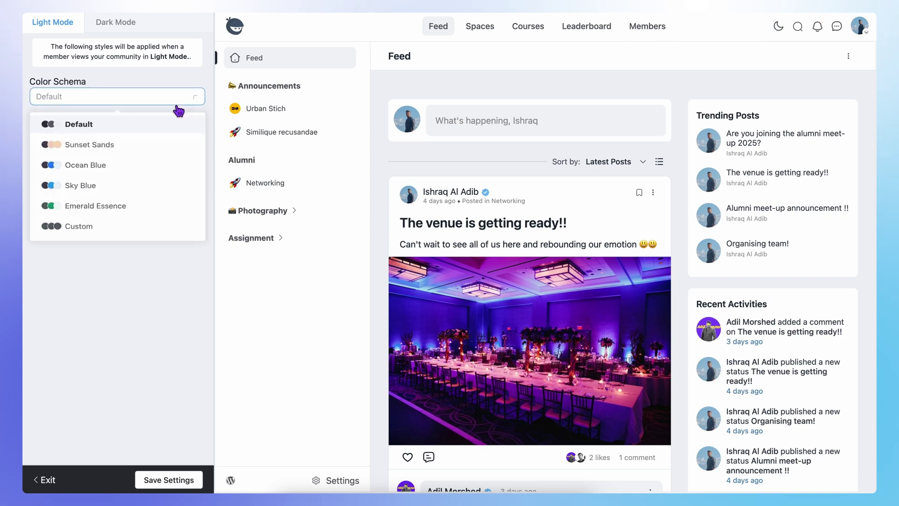
pyautogui.click(166, 146)
pyautogui.click(172, 99)
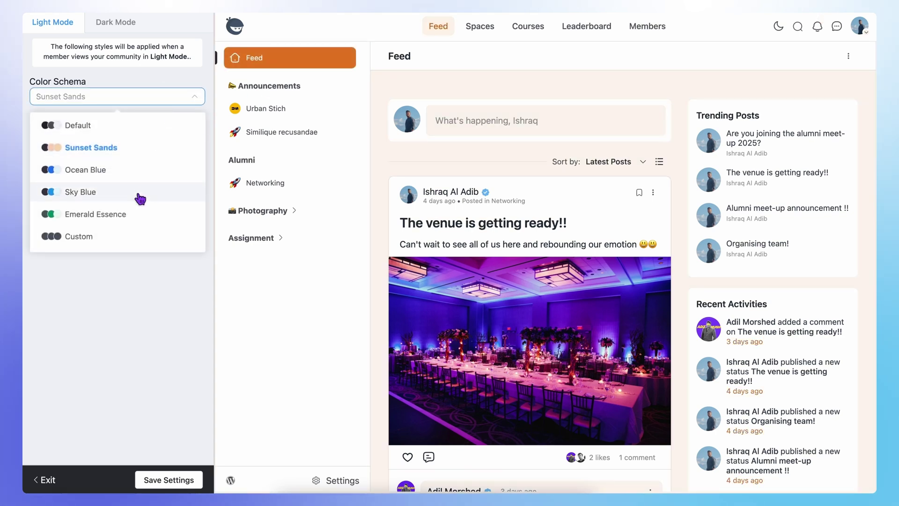
pyautogui.click(161, 149)
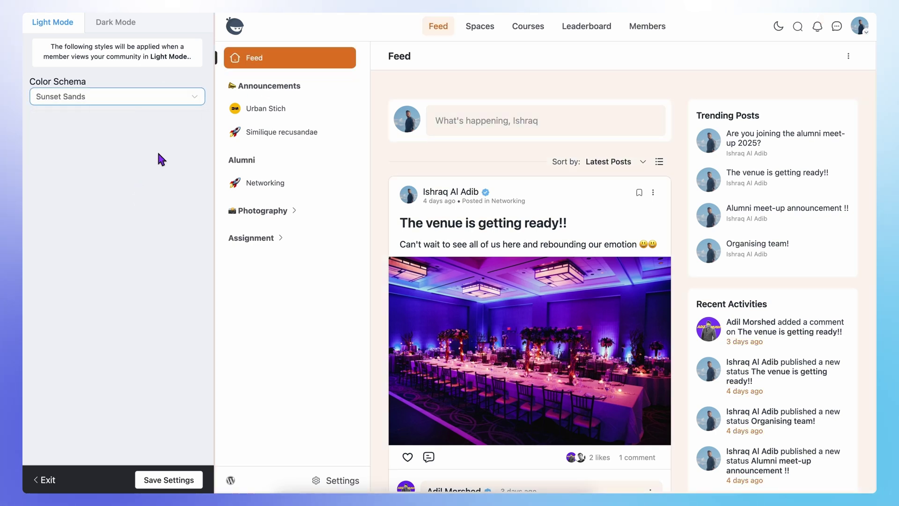
pyautogui.click(179, 482)
# Preview the login form's banner and sign-up form layout settings
pyautogui.click(47, 479)
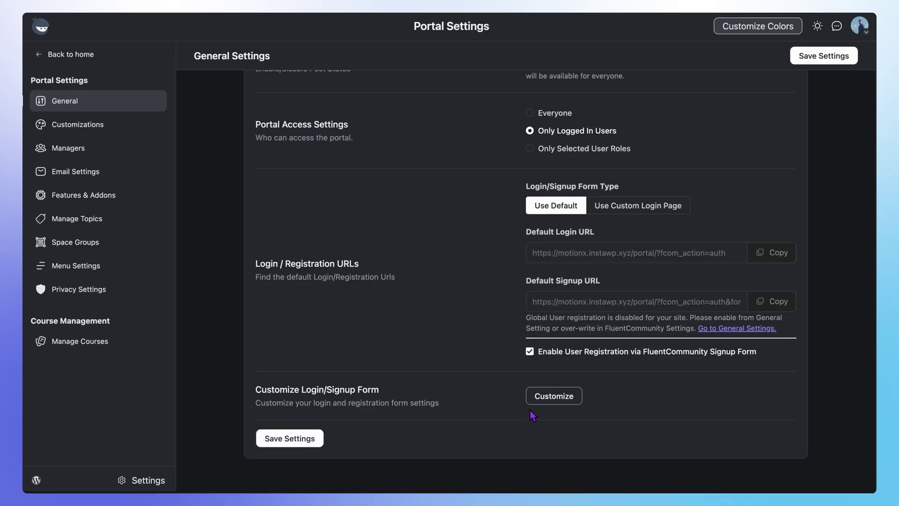
pyautogui.click(192, 166)
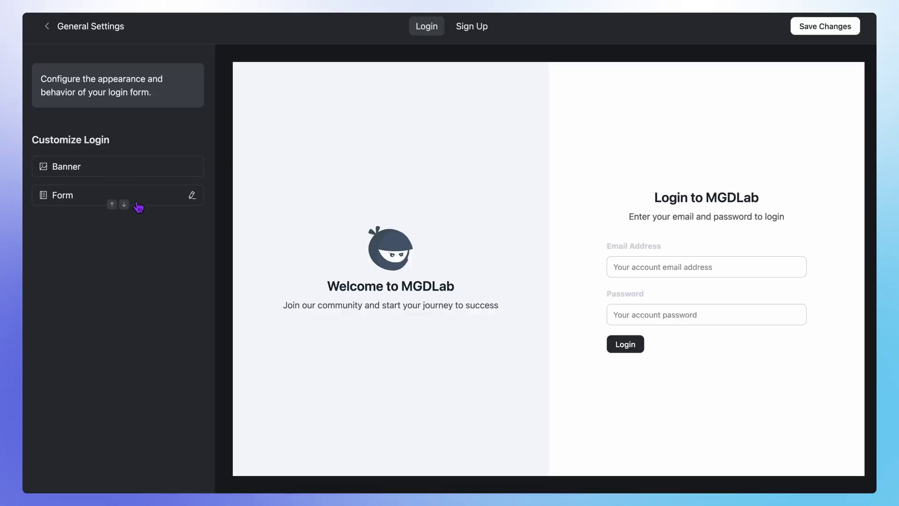
pyautogui.click(113, 204)
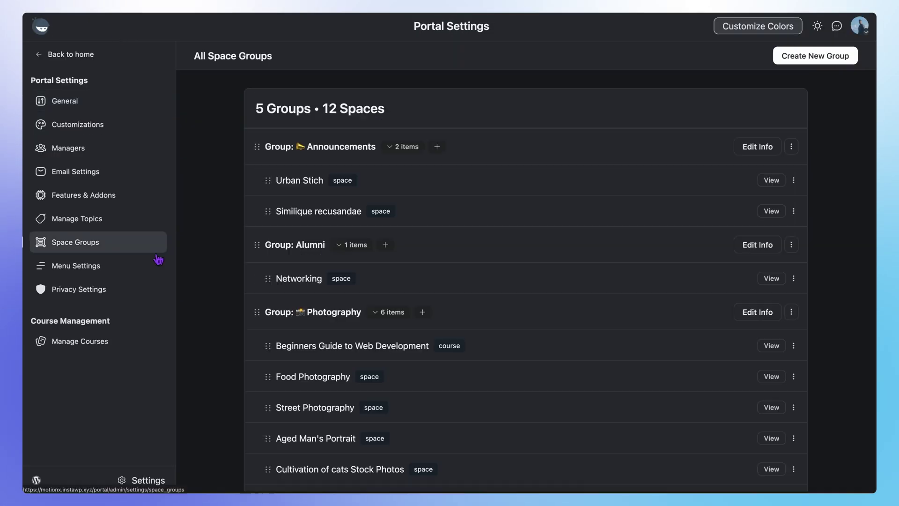
# Drag Alumni below Photography and move Leaderboard above Courses in the primary menu
pyautogui.moveTo(295, 342); pyautogui.dragTo(292, 458)
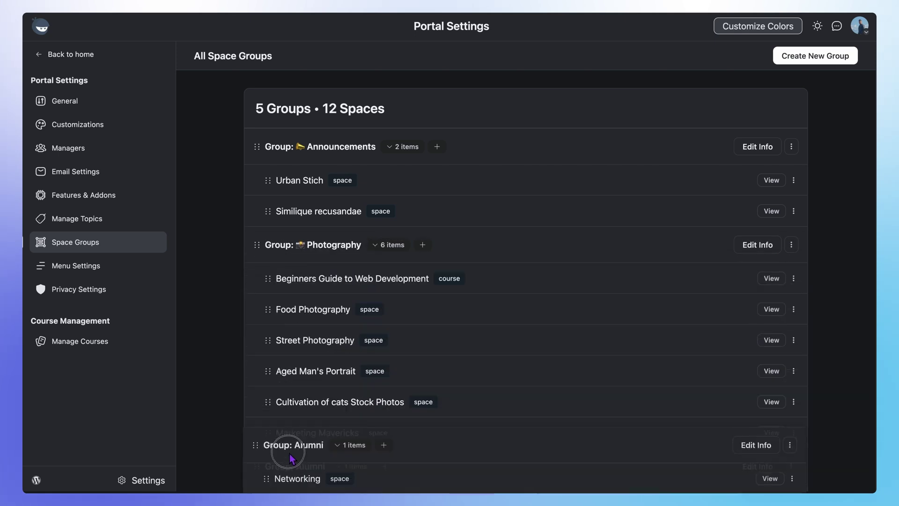
pyautogui.click(130, 267)
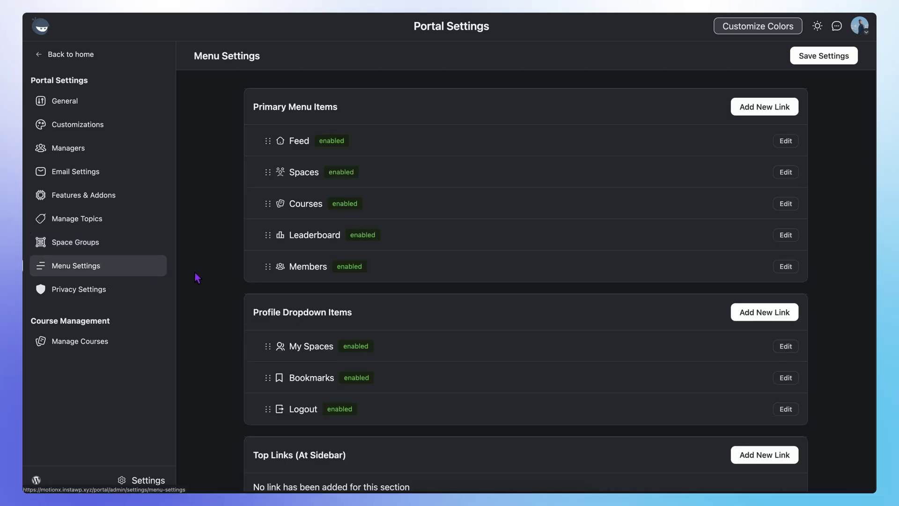
pyautogui.moveTo(312, 268); pyautogui.dragTo(313, 236)
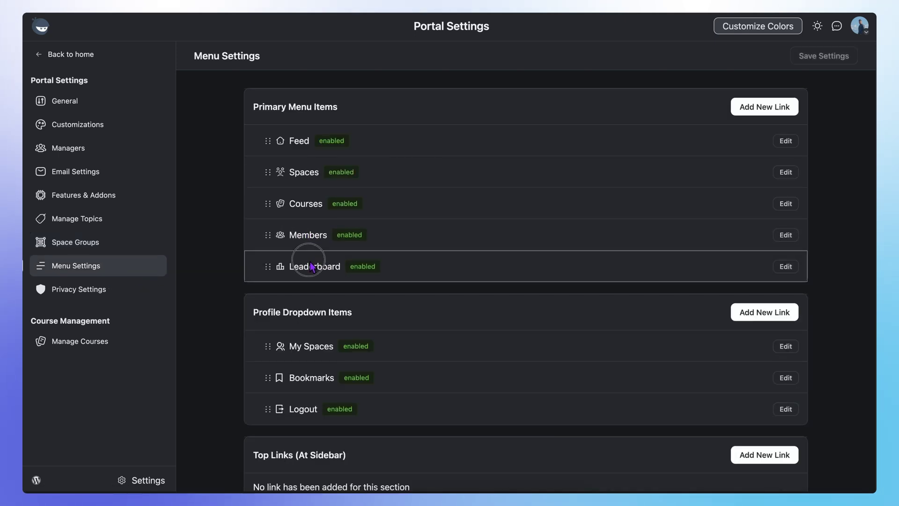